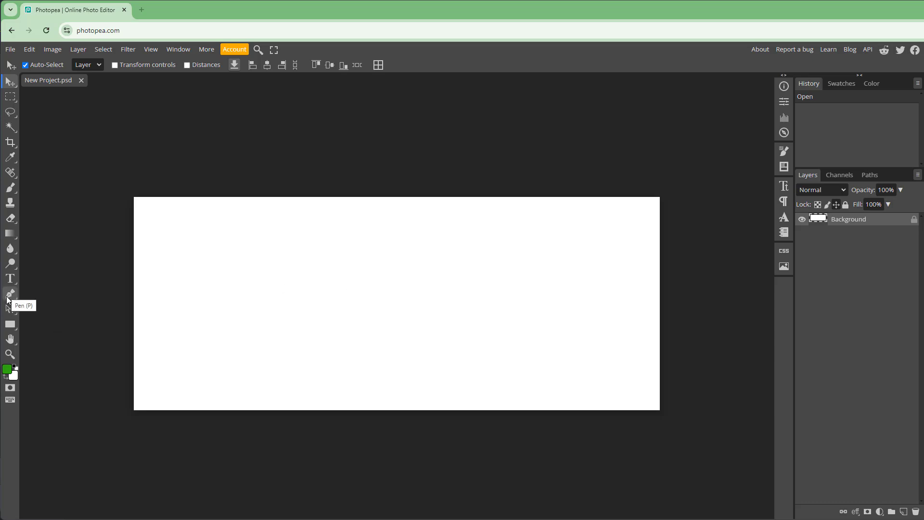
Step: With the Brush tool, paint a green vertical stroke and a looping scribble around it
click(11, 188)
drag(266, 216, 258, 278)
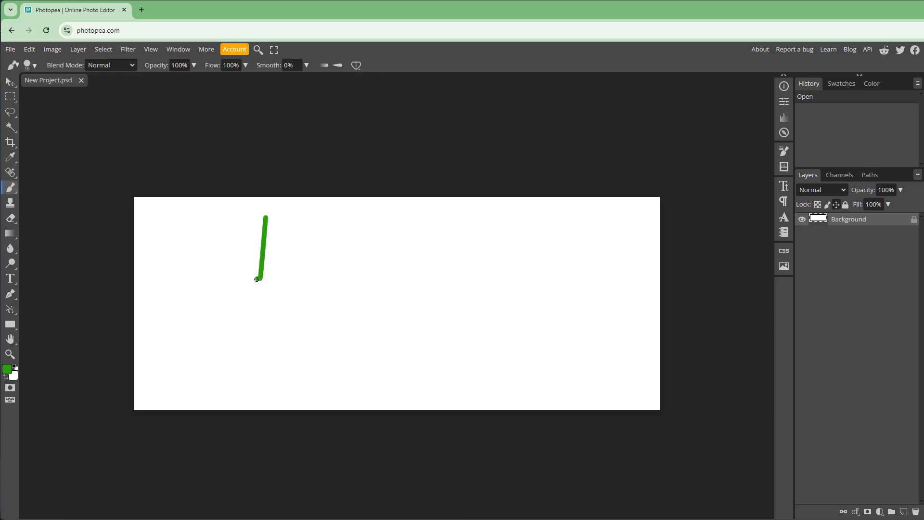
mouse_move(222, 246)
mouse_down()
mouse_move(252, 252)
mouse_move(237, 267)
mouse_move(250, 254)
mouse_up()
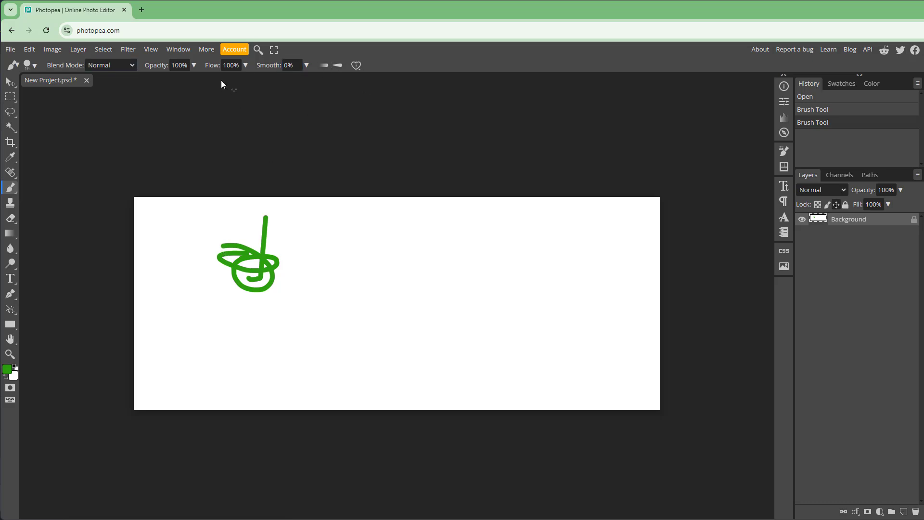
Step: Add another green loop, set the brush size to 347 px, and paint a large green blob over the scribble
click(29, 65)
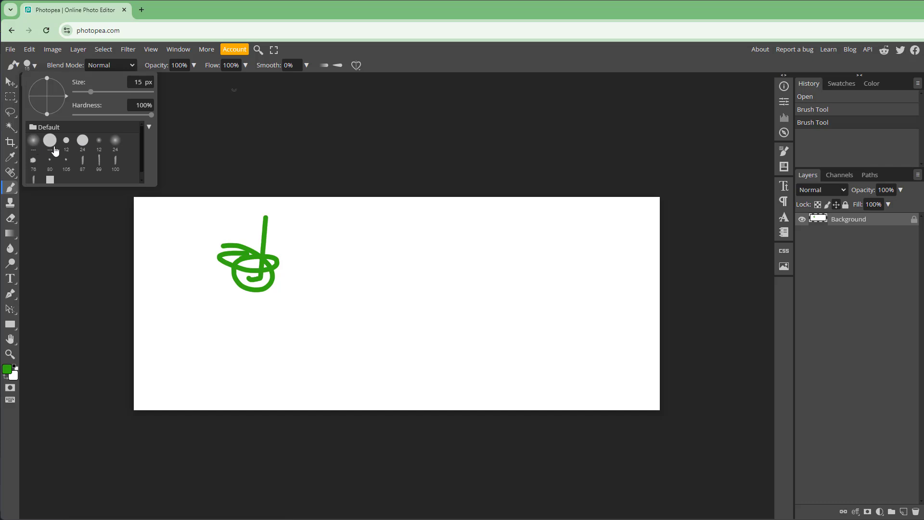
mouse_move(338, 262)
mouse_down()
mouse_move(272, 281)
mouse_move(291, 273)
mouse_up()
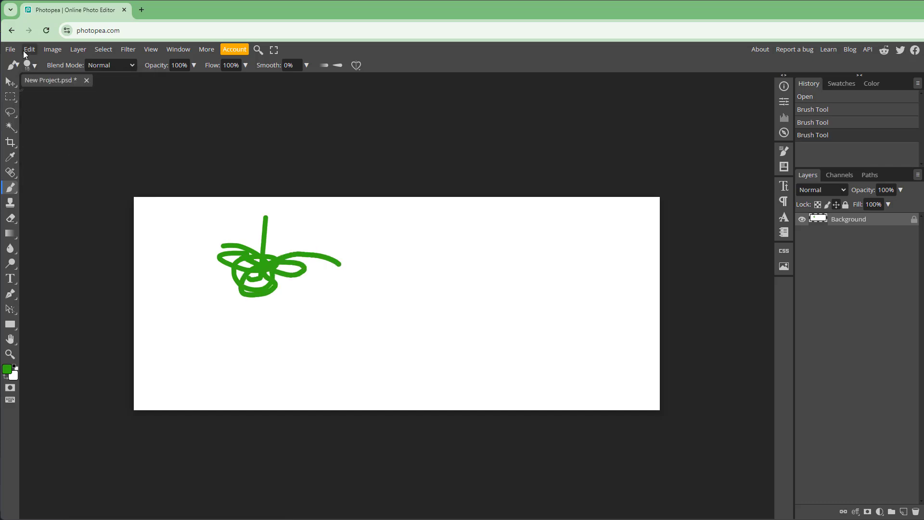
drag(90, 91, 124, 92)
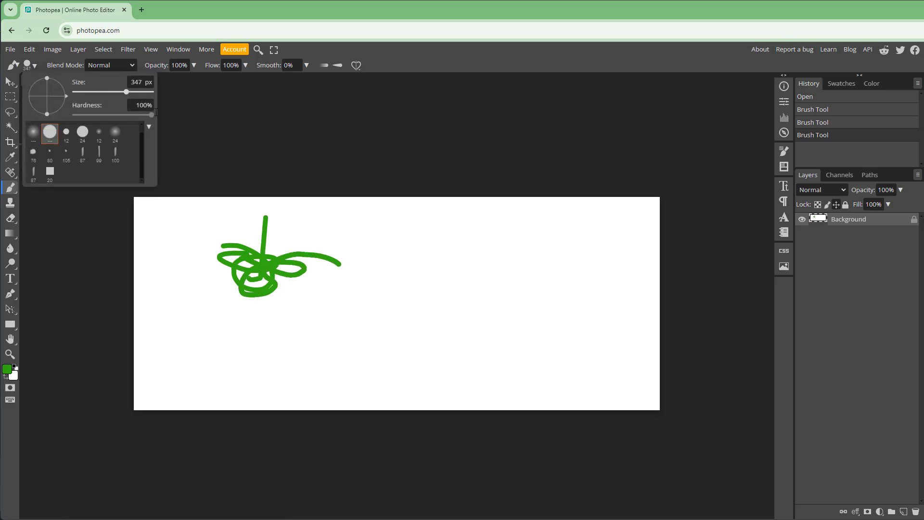
mouse_move(295, 260)
mouse_down()
mouse_move(253, 247)
mouse_move(258, 283)
mouse_move(195, 300)
mouse_move(247, 326)
mouse_move(365, 293)
mouse_move(314, 254)
mouse_move(329, 254)
mouse_move(305, 272)
mouse_move(252, 259)
mouse_move(253, 271)
mouse_move(230, 270)
mouse_up()
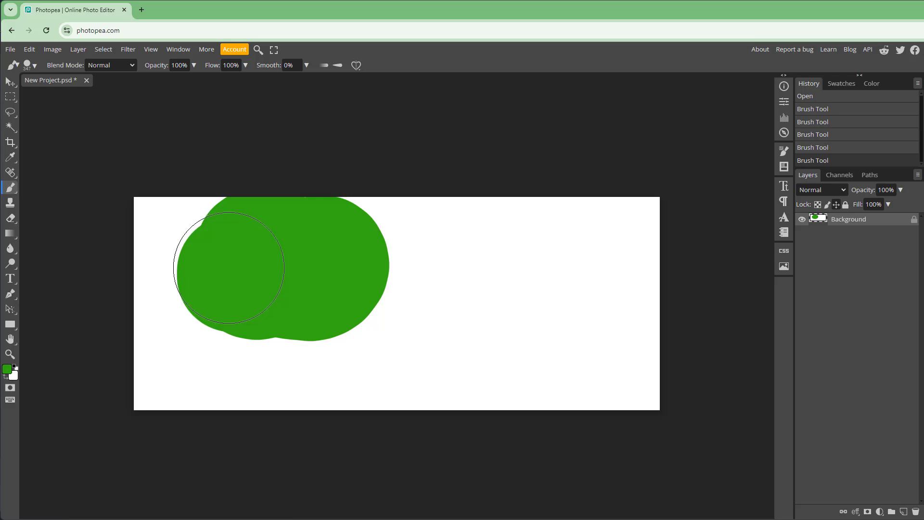
Step: Set the paint colour to red #fd5656 and paint a red blob over the green blob's left side
click(8, 369)
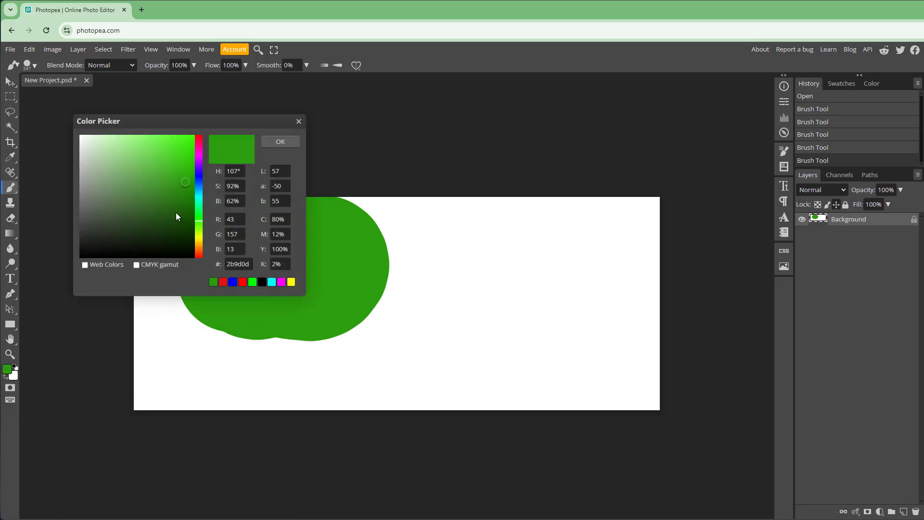
drag(175, 213, 200, 132)
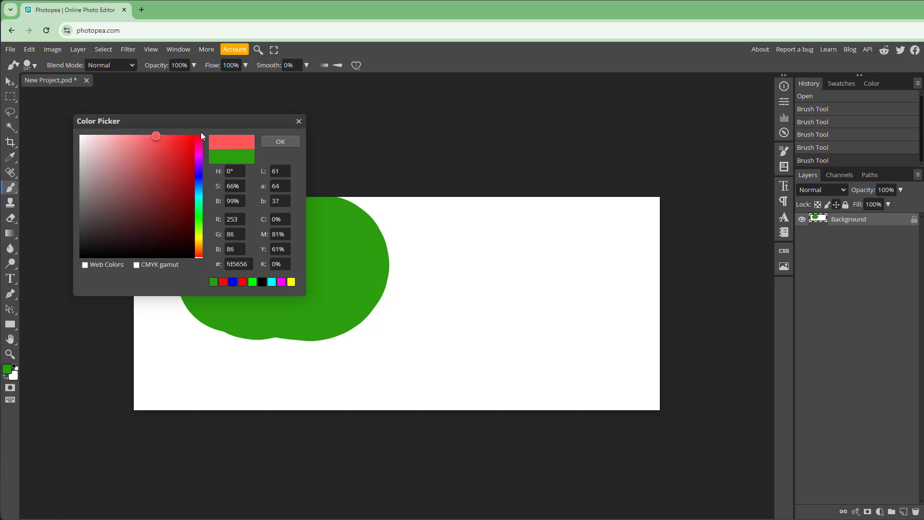
click(294, 141)
mouse_move(253, 240)
mouse_down()
mouse_move(237, 243)
mouse_move(231, 283)
mouse_up()
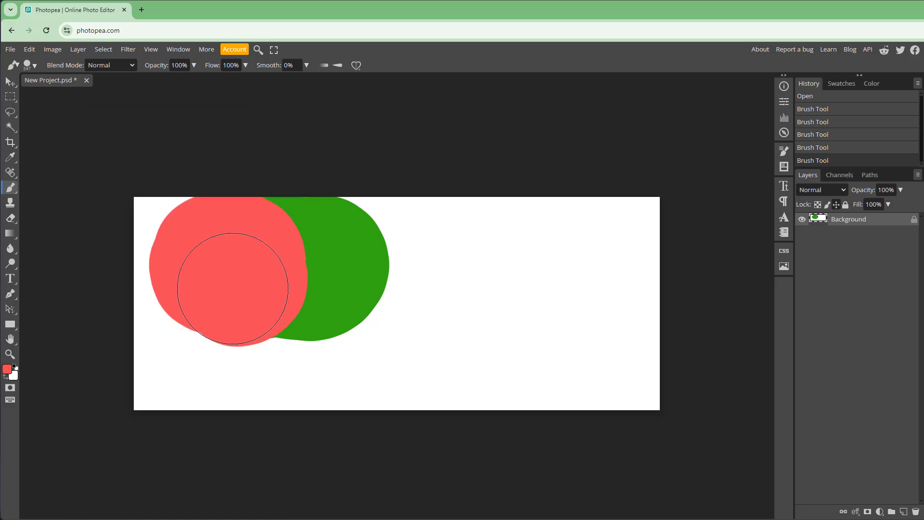
Step: Reopen the Color Picker, adjust the red shade, and sample the red and green from the canvas
click(6, 370)
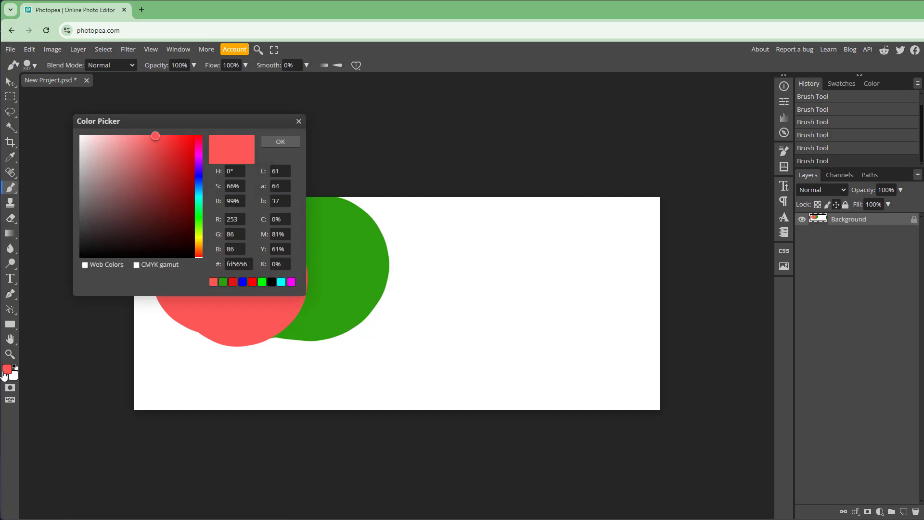
drag(234, 122, 598, 184)
click(501, 236)
click(504, 236)
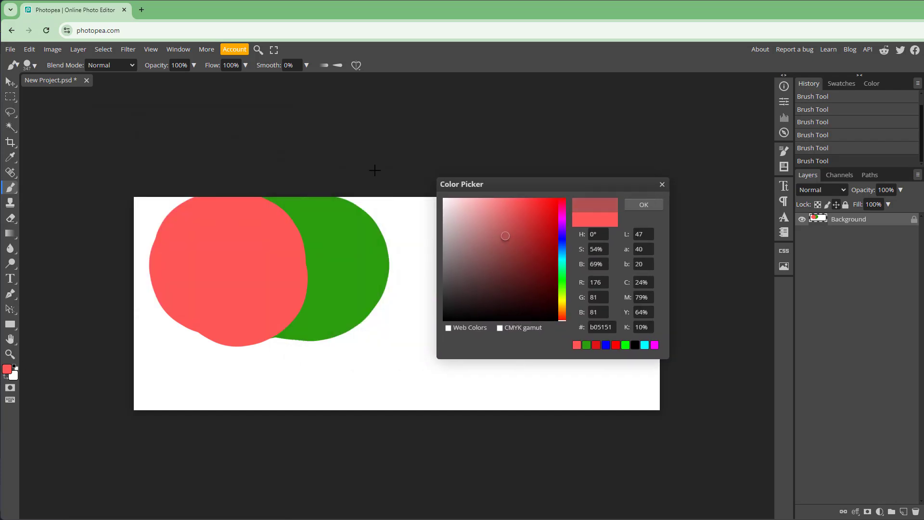
click(244, 48)
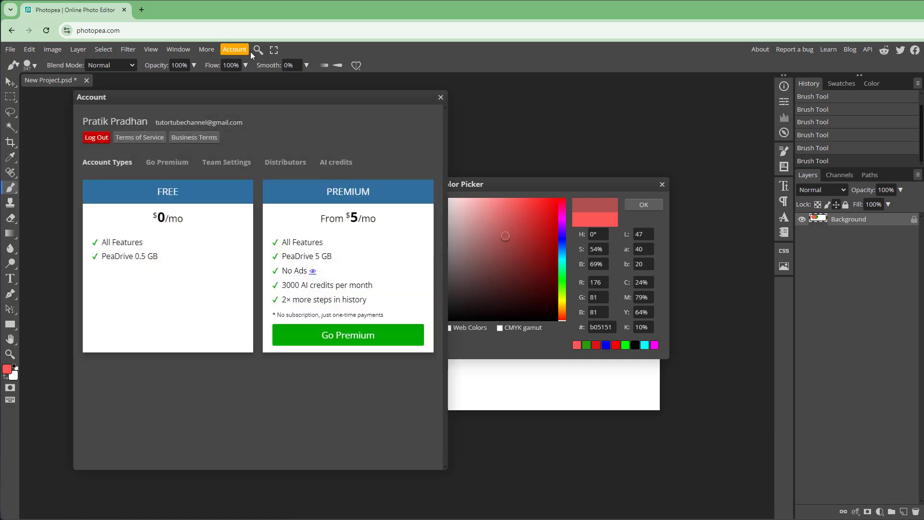
click(293, 233)
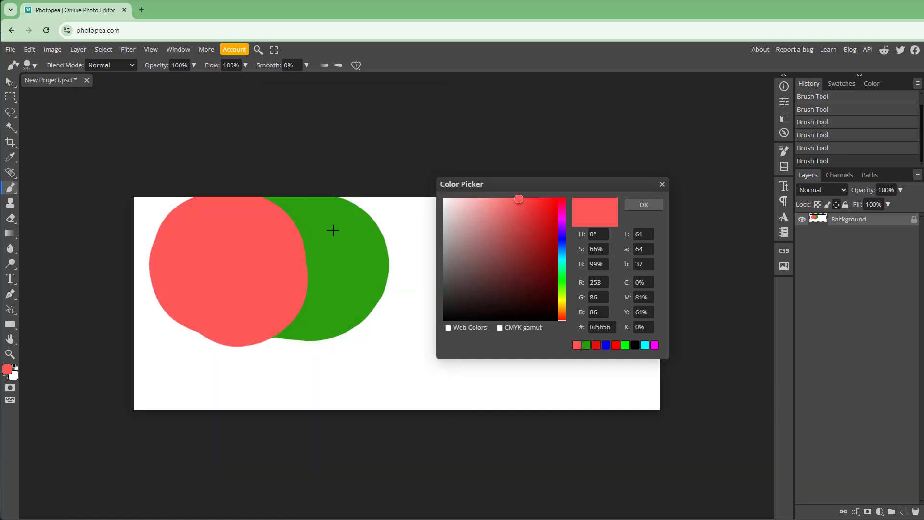
click(332, 231)
click(197, 234)
Step: Sample the green from the canvas and paint a green blob toward the right
click(334, 226)
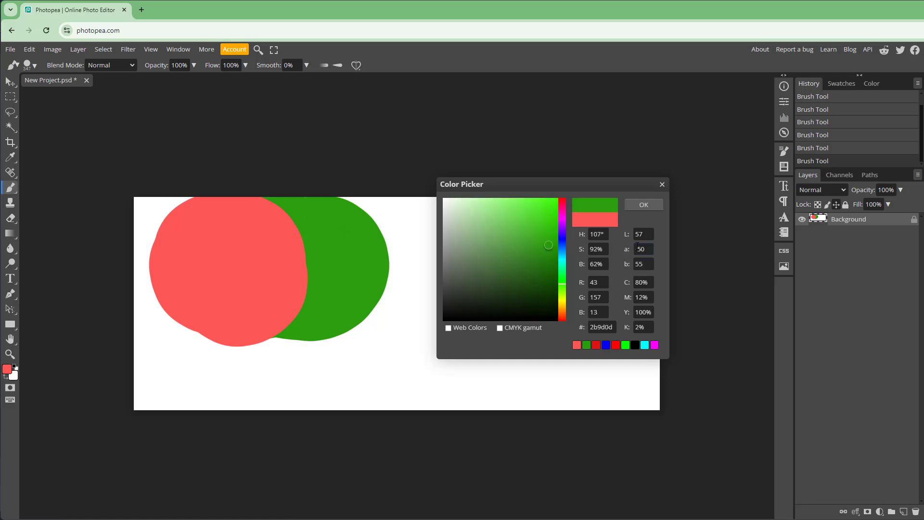
click(660, 204)
drag(464, 278, 433, 245)
Step: Explore hues in the Color Picker while toggling the CMYK gamut warning
click(7, 369)
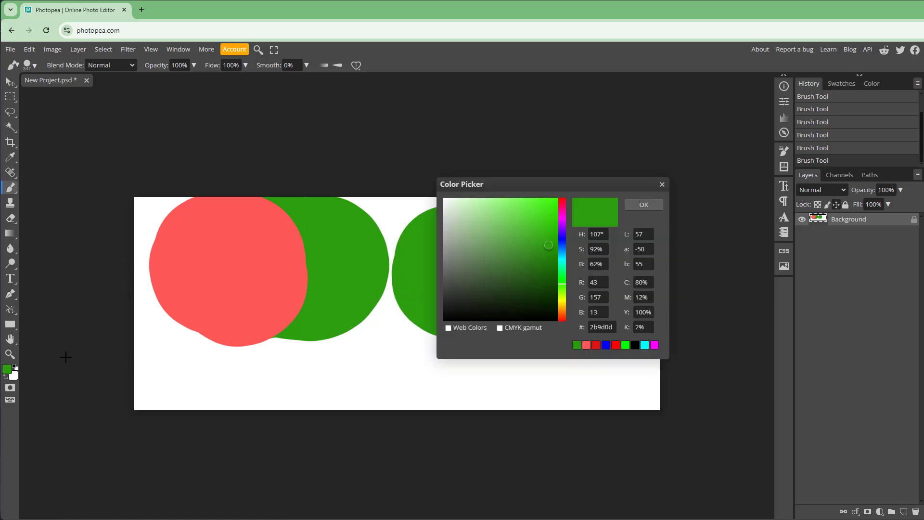
drag(561, 279, 562, 298)
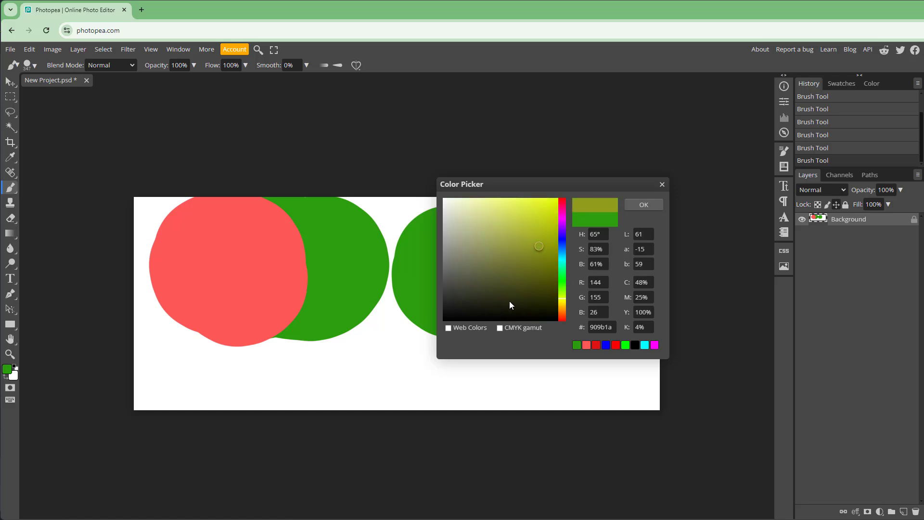
click(499, 327)
mouse_move(519, 232)
mouse_down()
mouse_move(472, 279)
mouse_move(550, 312)
mouse_move(525, 280)
mouse_move(526, 247)
mouse_move(505, 278)
mouse_move(518, 241)
mouse_move(562, 317)
mouse_move(563, 294)
mouse_up()
click(563, 235)
click(500, 328)
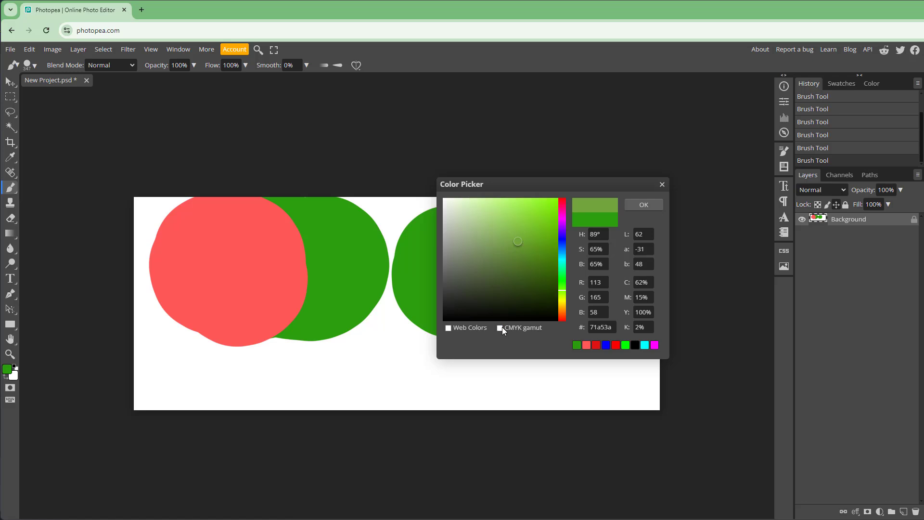
click(502, 327)
click(501, 327)
click(502, 327)
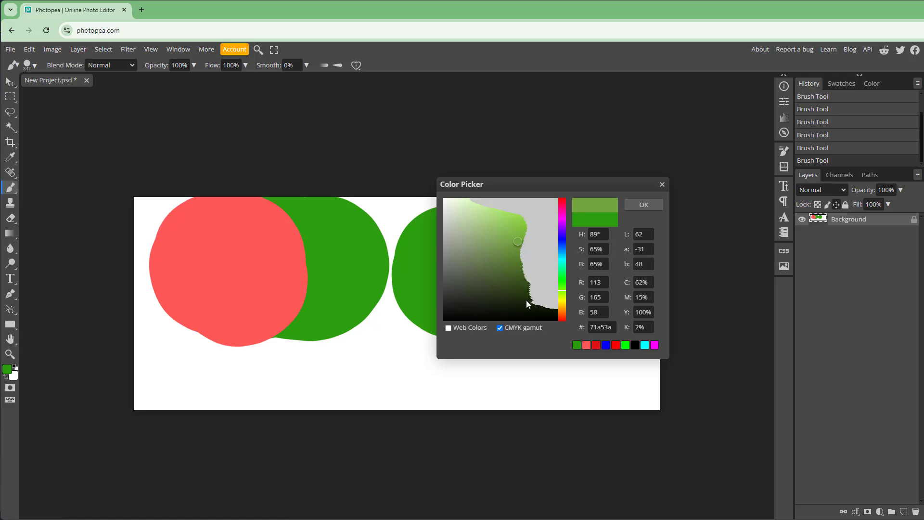
Step: Set the colour to #009933 and paint a darker green blob across the canvas middle
mouse_move(511, 252)
mouse_down()
mouse_move(536, 220)
mouse_move(561, 260)
mouse_move(560, 330)
mouse_move(565, 201)
mouse_move(554, 264)
mouse_move(497, 291)
mouse_up()
click(467, 327)
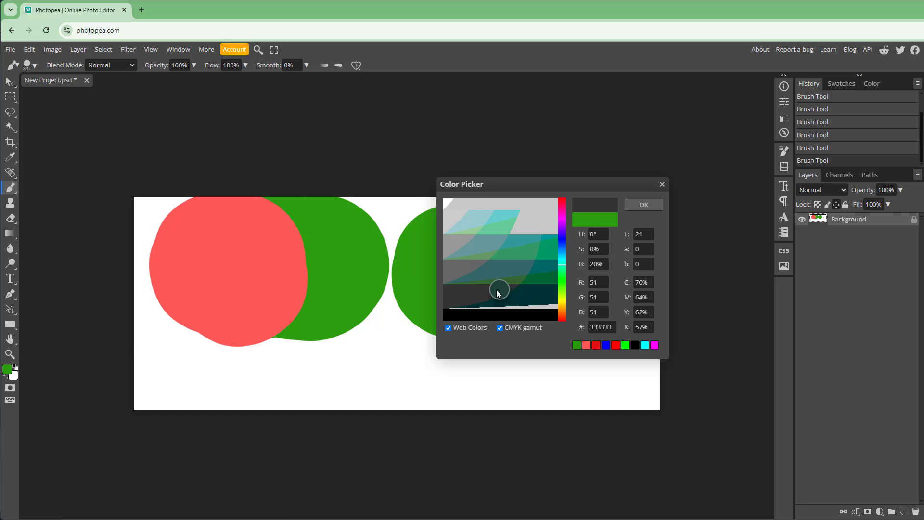
click(514, 328)
mouse_move(518, 254)
mouse_down()
mouse_move(527, 277)
mouse_move(564, 229)
mouse_move(569, 271)
mouse_up()
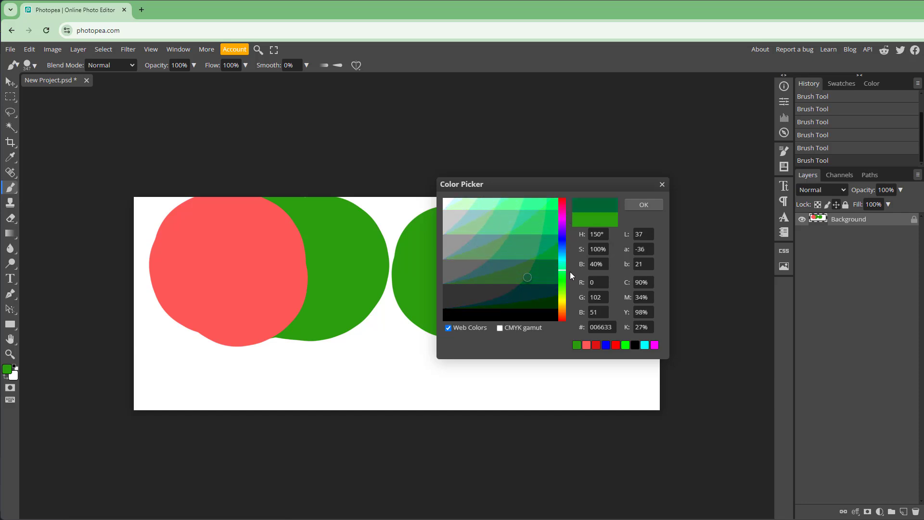
click(547, 244)
click(636, 205)
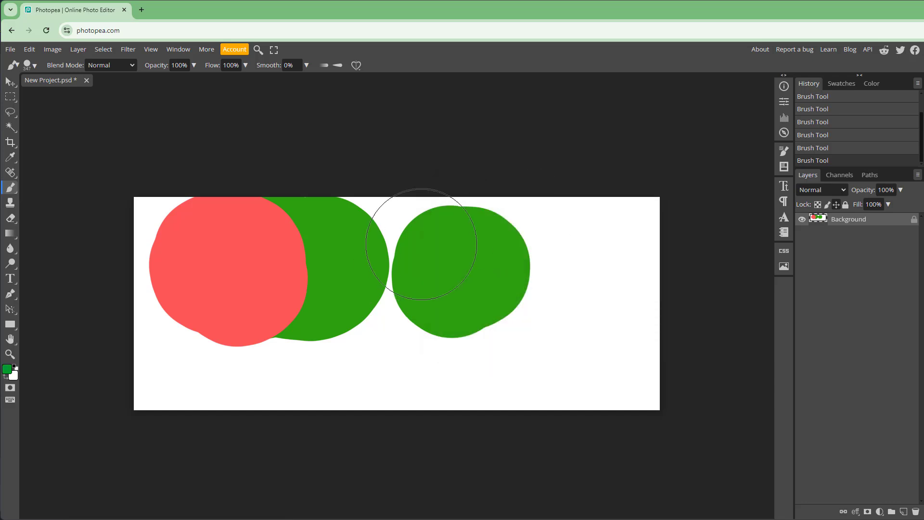
mouse_move(426, 226)
mouse_down()
mouse_move(381, 279)
mouse_move(409, 301)
mouse_up()
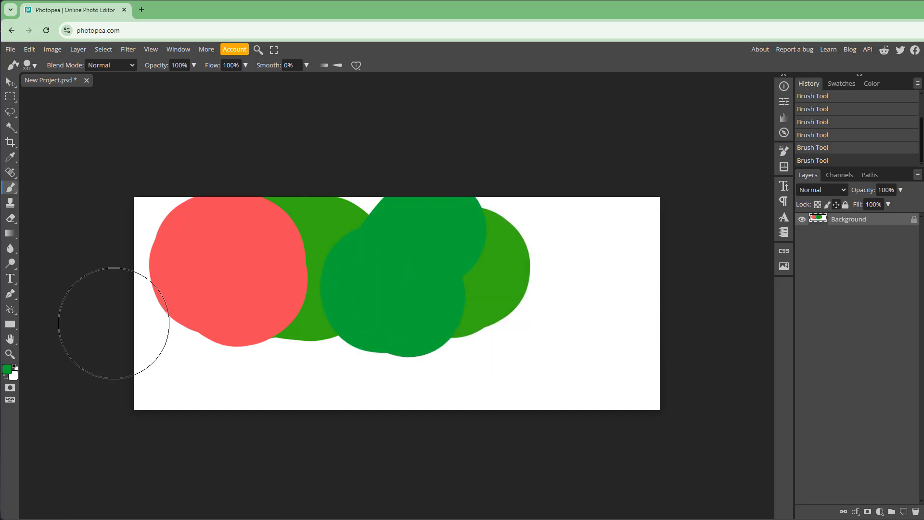
Step: Starting from #009933, toggle the gamut warning and set the hue to 0°
click(7, 369)
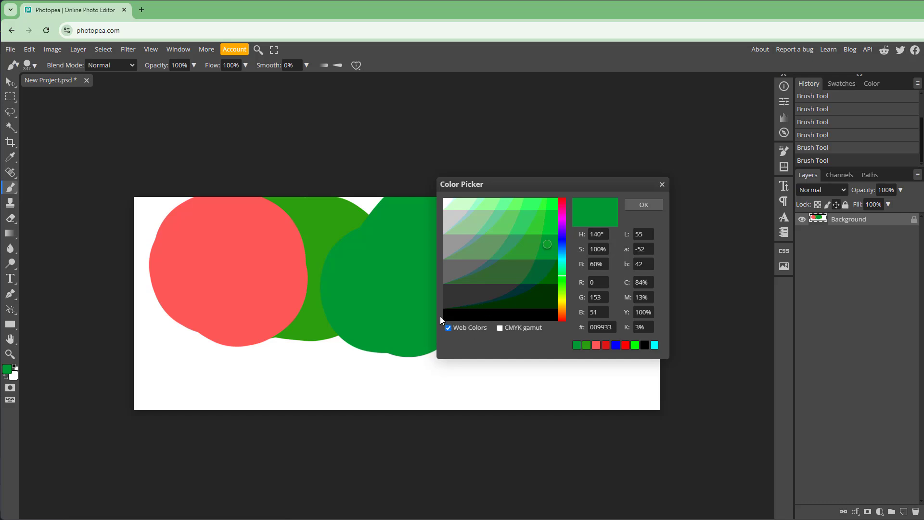
click(500, 328)
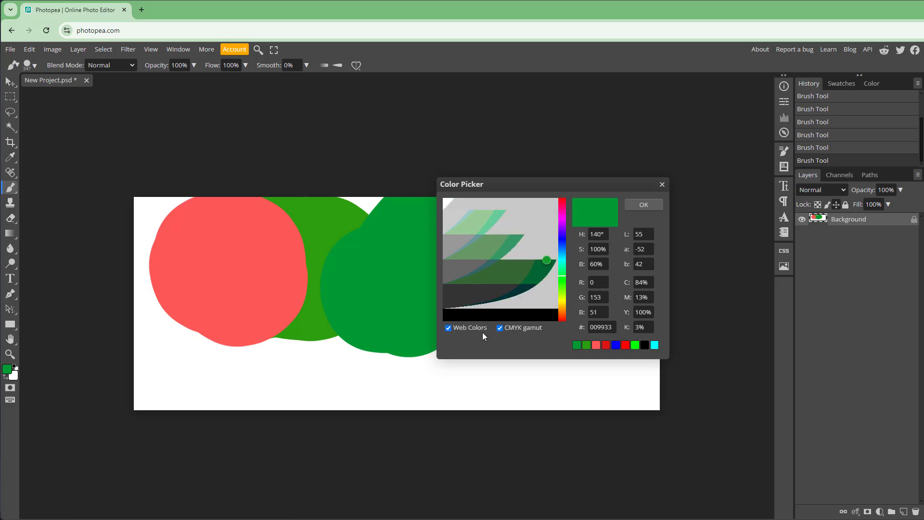
click(499, 328)
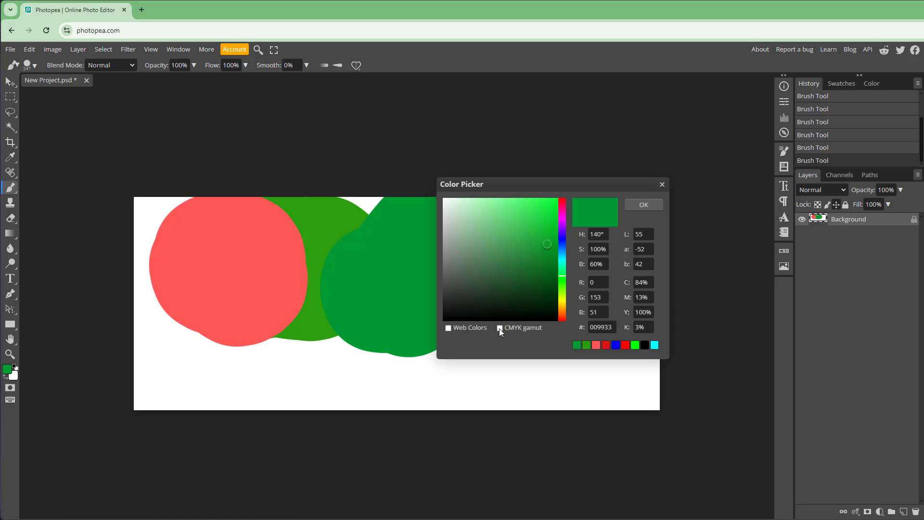
click(607, 234)
text(0)
key(Return)
key(Tab)
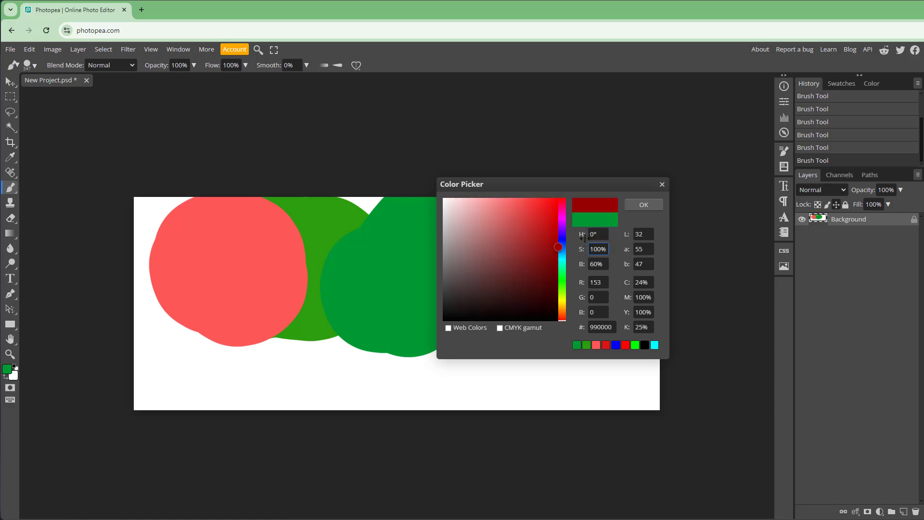
Step: Set saturation to 50%, brightness to 70% and lightness to 78
click(598, 249)
text(50)
key(Return)
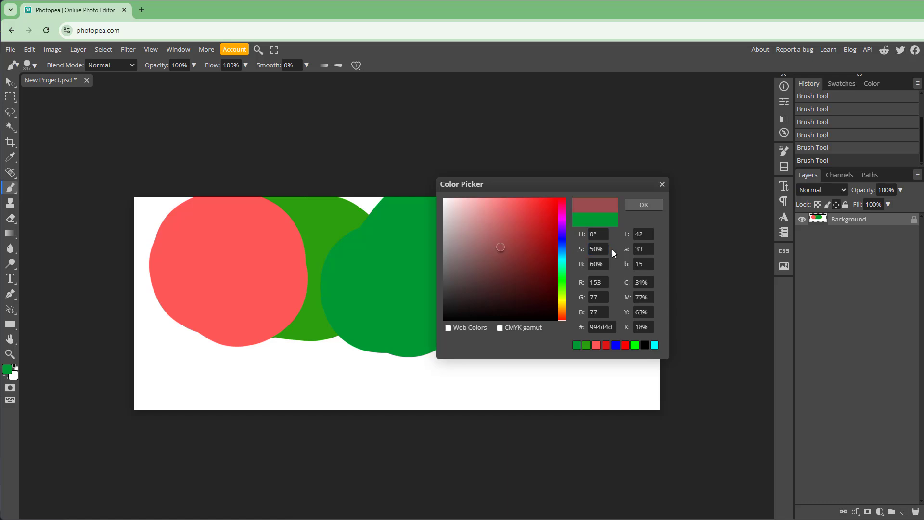
click(604, 264)
text(70)
key(Return)
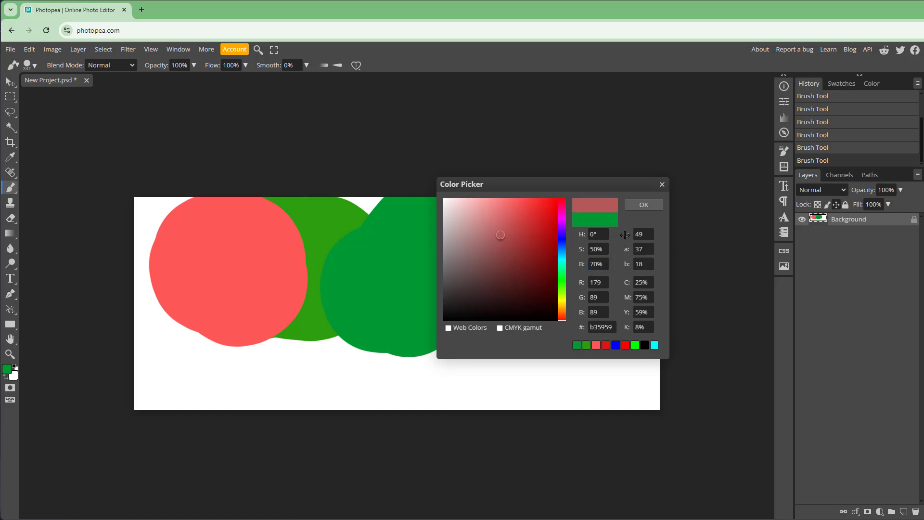
click(652, 234)
text(8)
key(Home)
text(7)
key(Return)
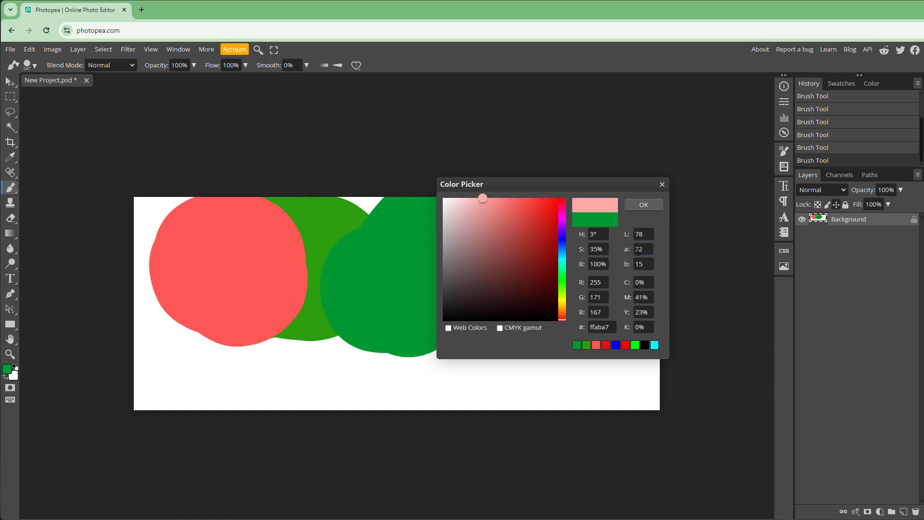
Step: Step through the a, red, green and CMYK fields of the Color Picker
click(637, 250)
click(599, 282)
click(597, 297)
key(Tab)
click(646, 282)
key(Tab)
key(Tab)
Step: Enter RGB values 200, 0 and 60 to make a crimson
click(597, 283)
text(200)
click(601, 297)
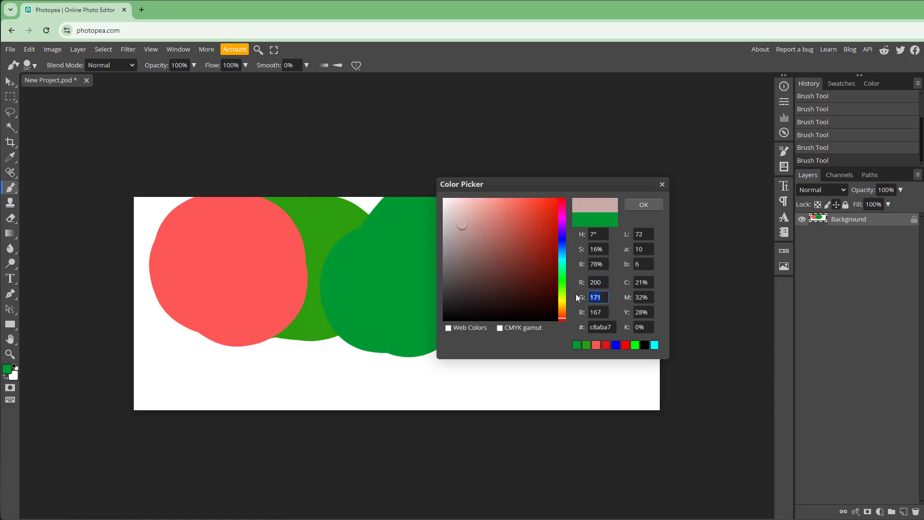
text(0)
click(602, 312)
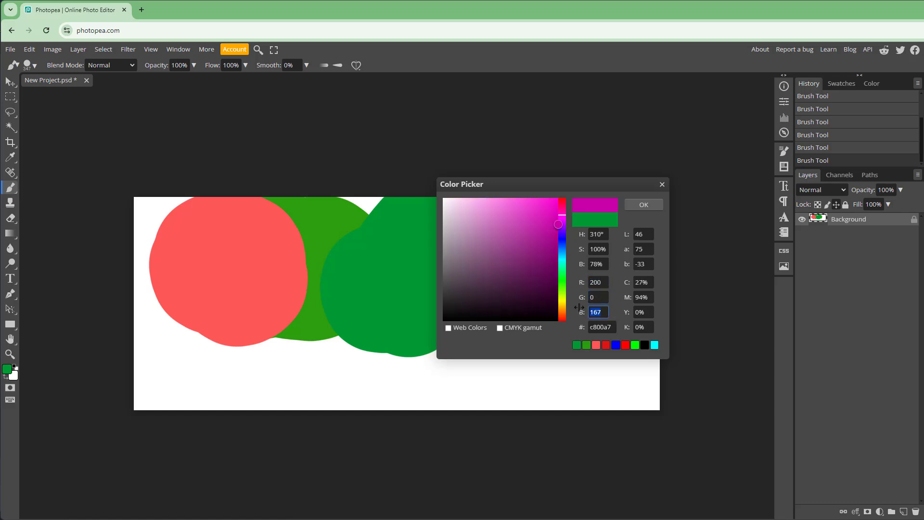
text(60)
click(596, 298)
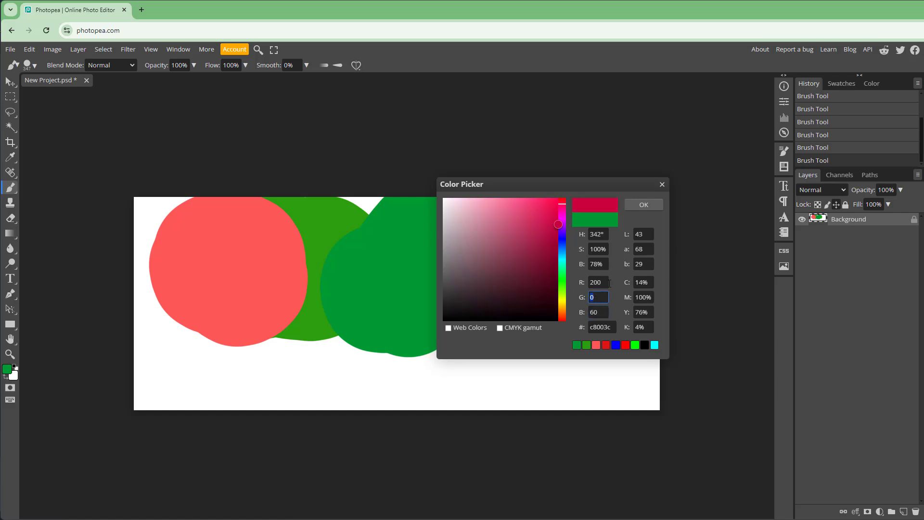
Step: Set the K, yellow, magenta and cyan values each to 50%
click(643, 282)
click(644, 326)
drag(643, 327, 624, 330)
double_click(641, 312)
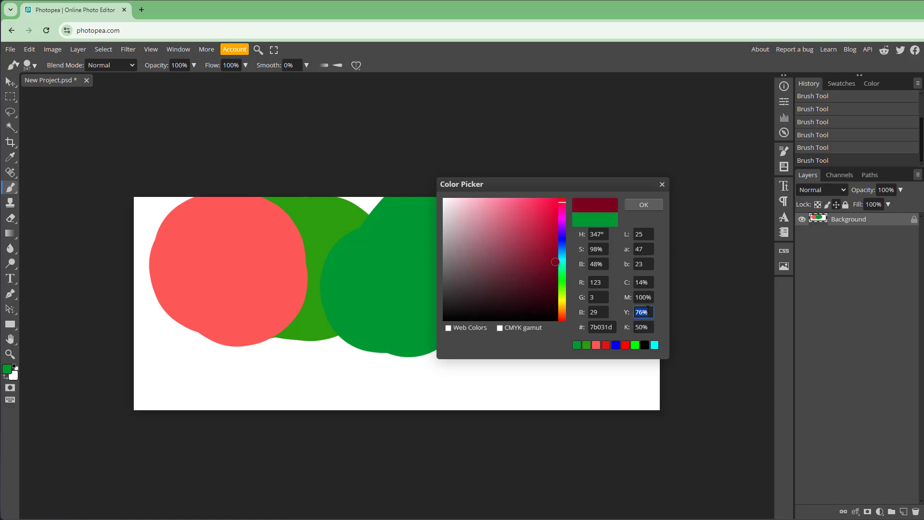
text(50)
double_click(650, 297)
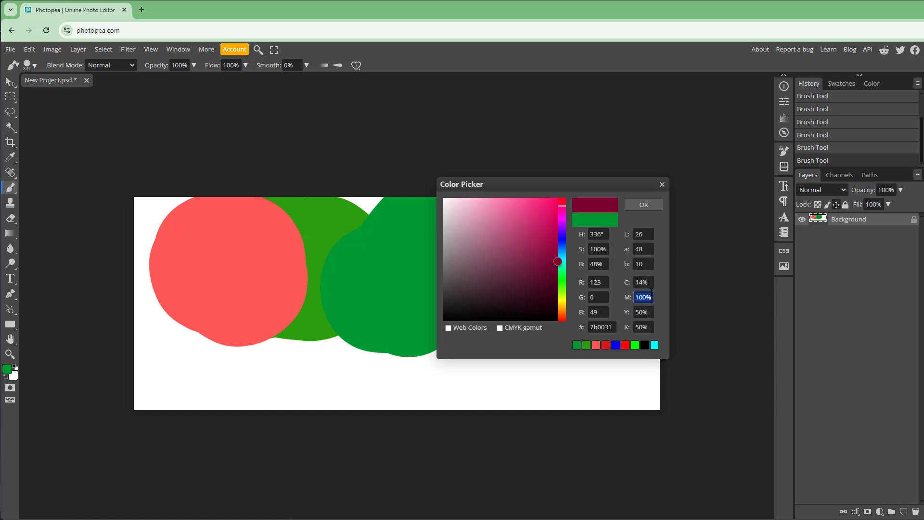
text(50)
double_click(643, 282)
text(50)
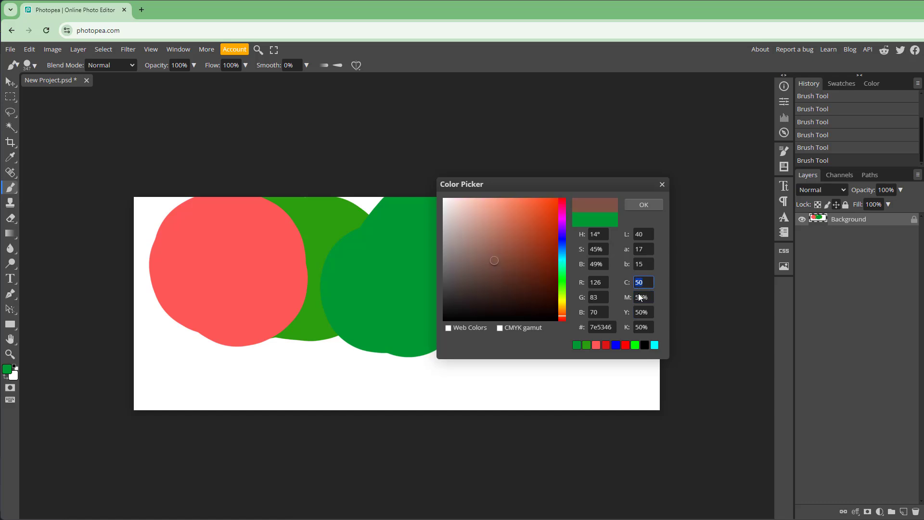
double_click(641, 297)
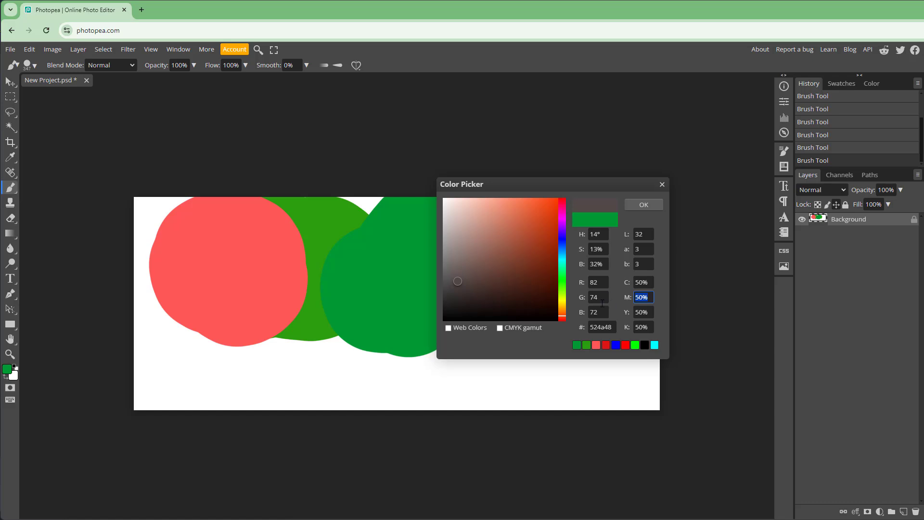
Step: Replace the hex colour value with af01fa
click(601, 327)
double_click(601, 326)
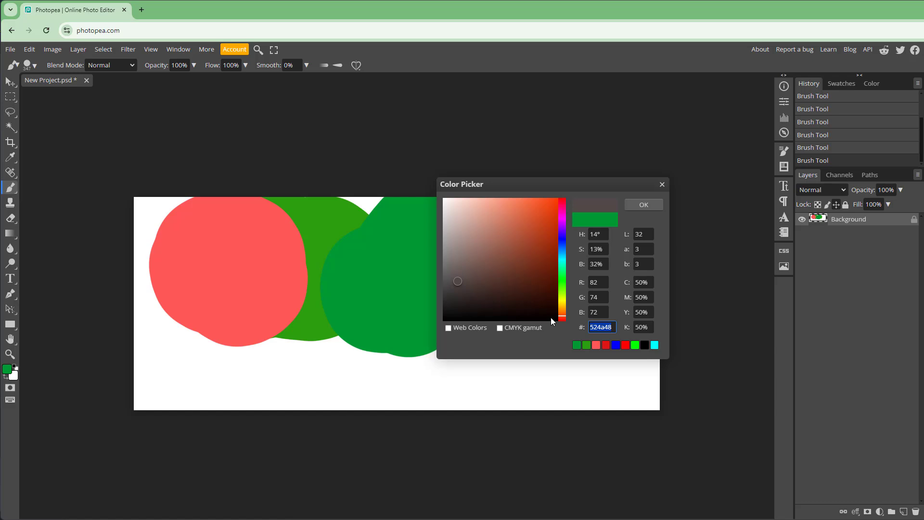
text(af01fa)
Step: Accept purple af01fa as the paint colour and paint a purple blob on the canvas's right
click(607, 313)
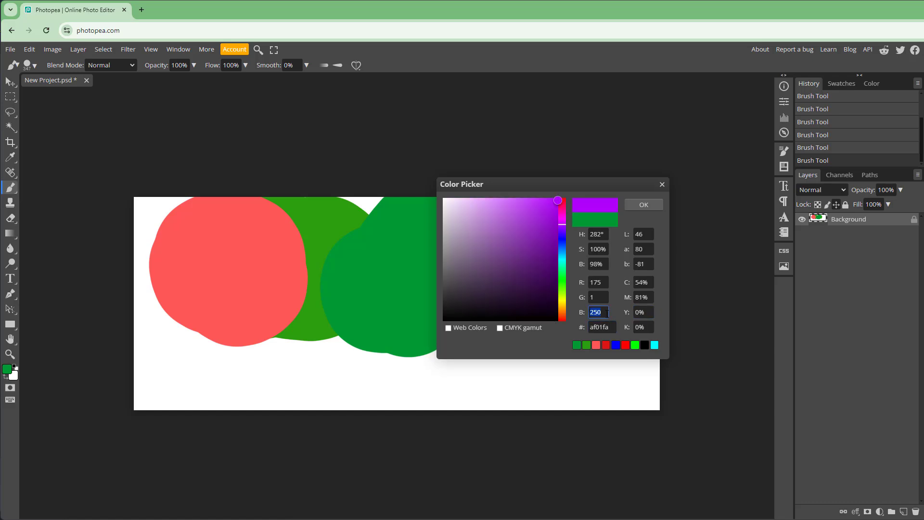
click(609, 312)
click(609, 326)
click(649, 206)
mouse_move(473, 365)
mouse_down()
mouse_move(520, 334)
mouse_move(555, 326)
mouse_move(507, 298)
mouse_up()
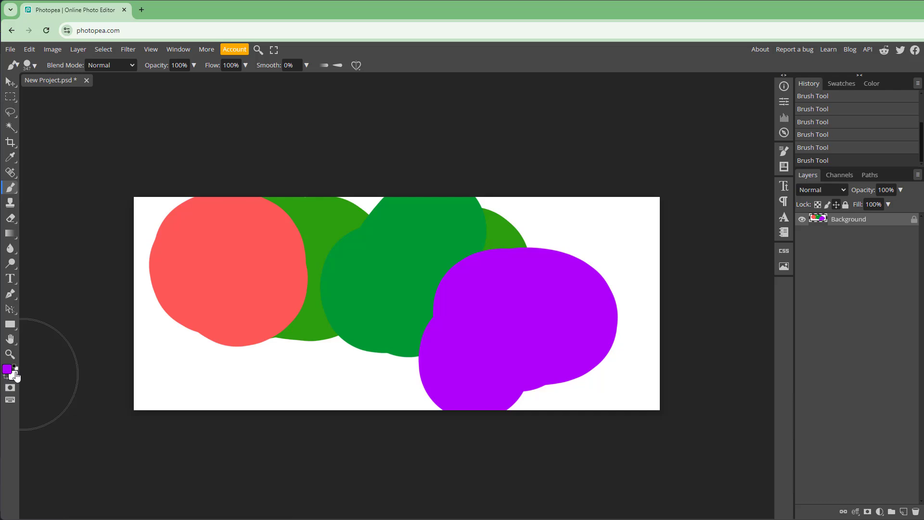
Step: Set the background colour to blue #1343e1, then paint a purple blob over the green and red
click(13, 376)
drag(503, 245, 511, 238)
mouse_move(565, 259)
mouse_down()
mouse_move(564, 248)
mouse_move(508, 232)
mouse_move(475, 289)
mouse_move(423, 276)
mouse_up()
click(544, 221)
click(656, 204)
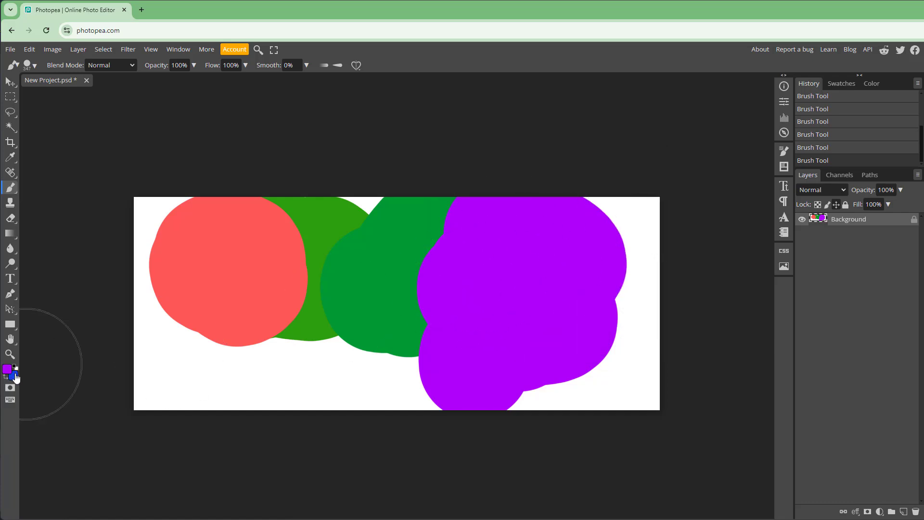
mouse_move(289, 332)
mouse_down()
mouse_move(347, 323)
mouse_move(336, 313)
mouse_up()
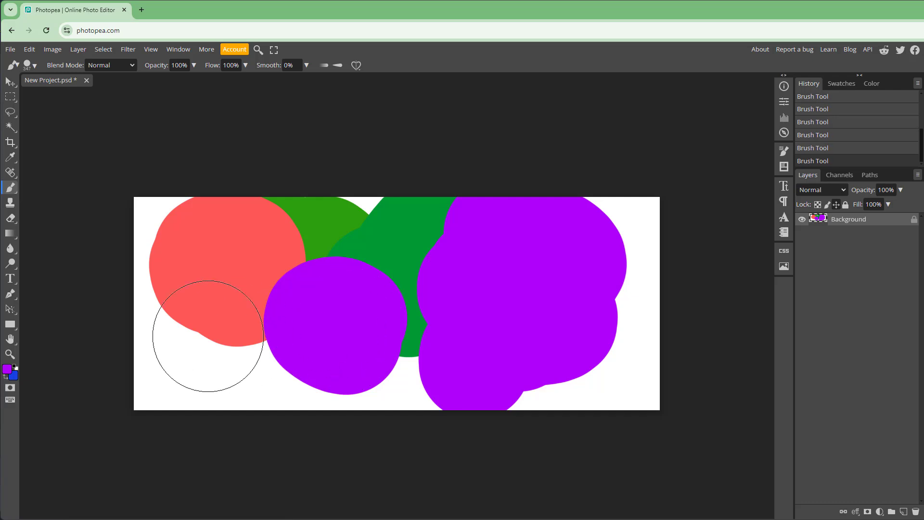
Step: Swap to blue, paint blobs over the left-centre and upper right, then reset colours to black and white
click(6, 379)
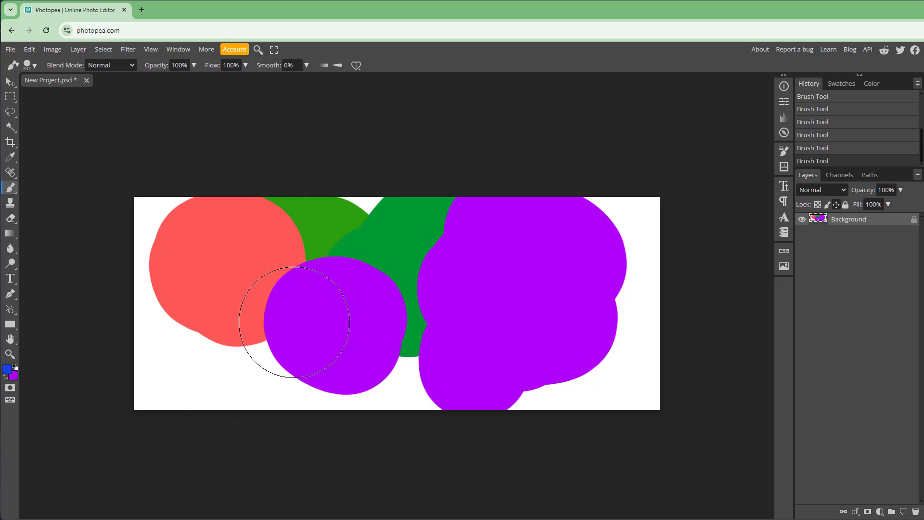
mouse_move(268, 305)
mouse_down()
mouse_move(285, 270)
mouse_move(256, 288)
mouse_move(312, 255)
mouse_up()
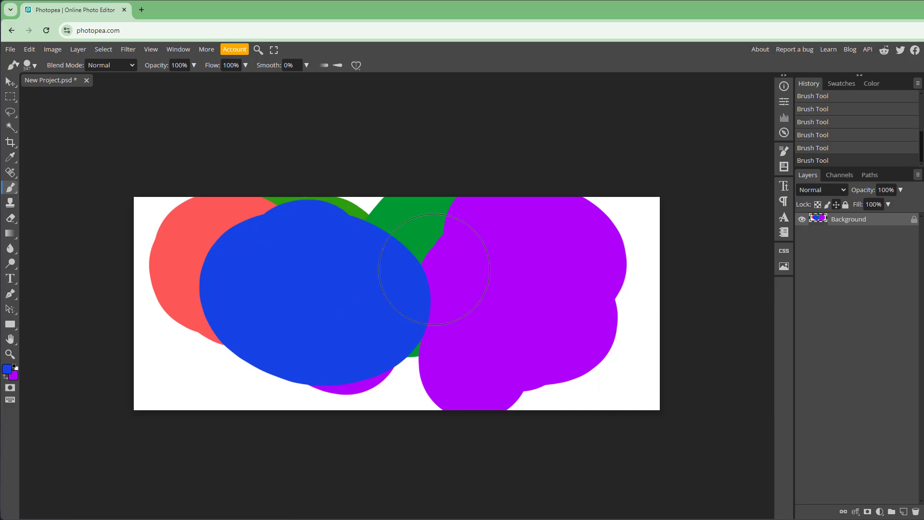
mouse_move(585, 243)
mouse_down()
mouse_move(540, 243)
mouse_move(536, 260)
mouse_up()
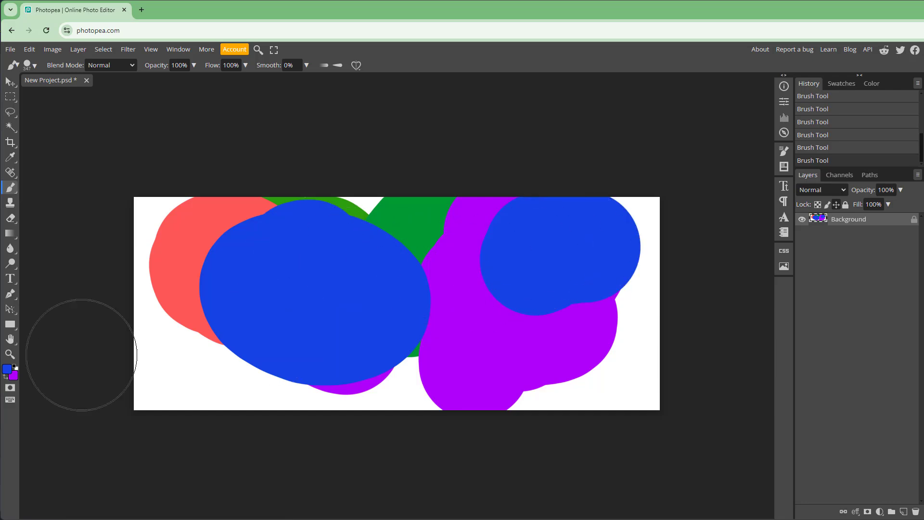
click(14, 367)
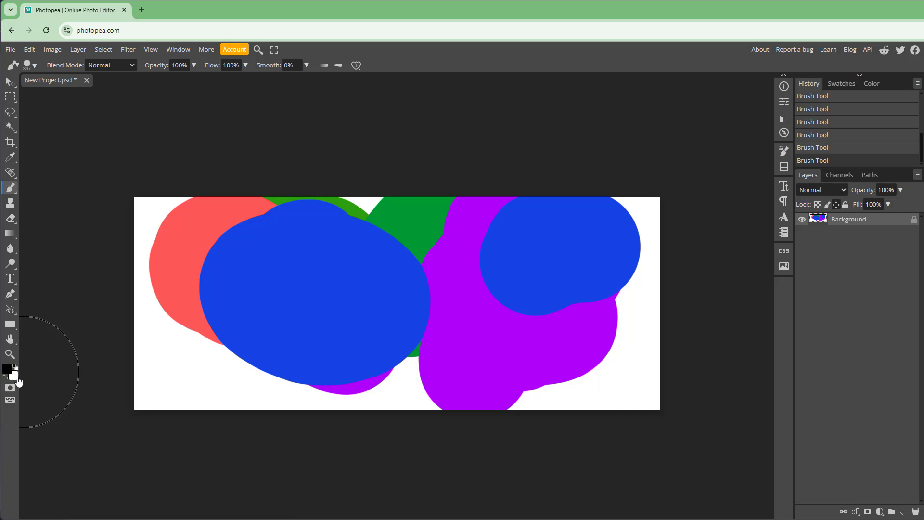